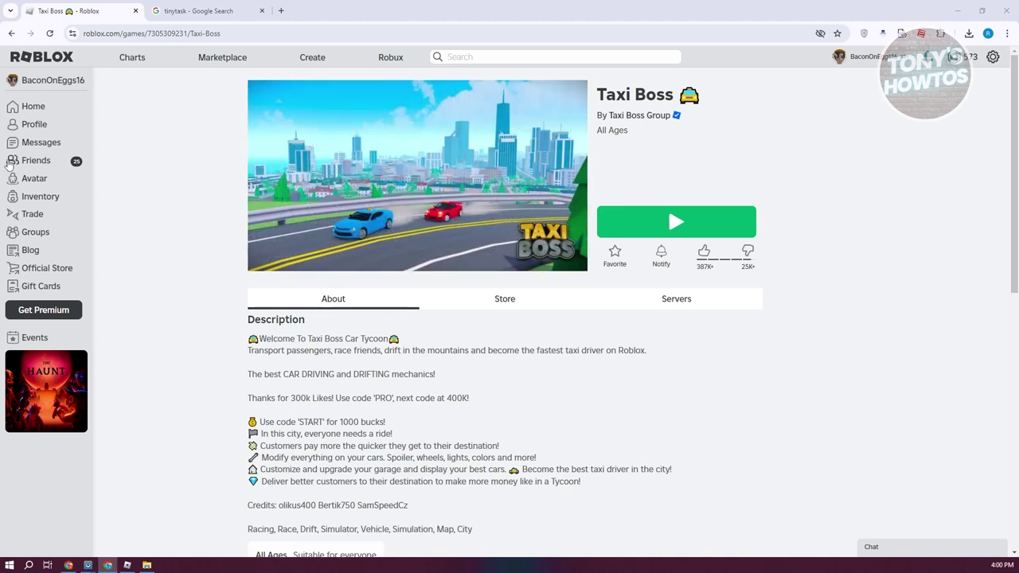
- Switch from the Roblox Taxi Boss page to the 'tinytask - Google Search' tab
{"action": "left_click", "coordinate": [209, 7]}
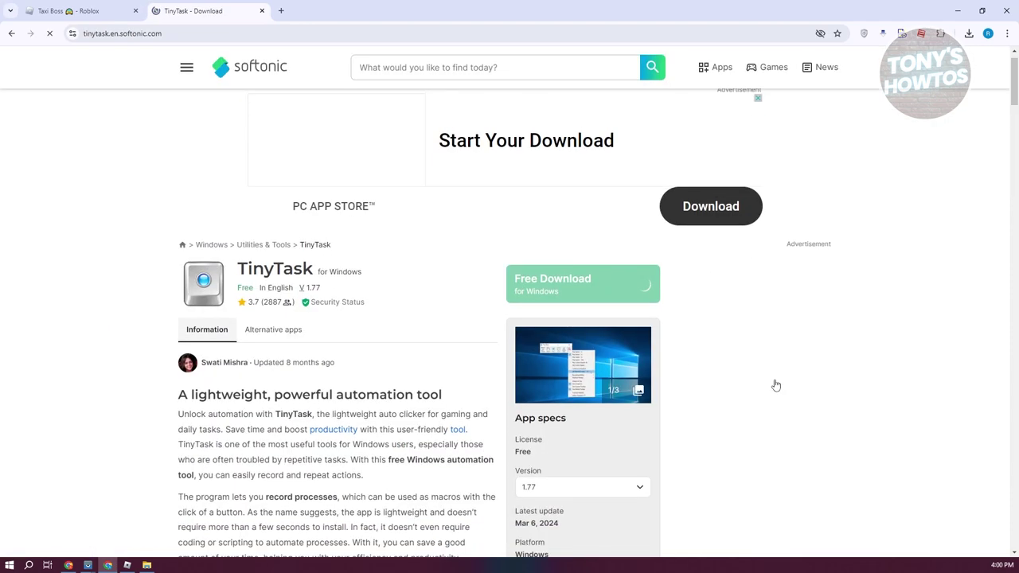
- Start Softonic's Free Download, dismiss the AVG advert, and download TinyTask 1.77 for PC
{"action": "scroll", "coordinate": [716, 358], "scroll_direction": "down", "scroll_amount": 1}
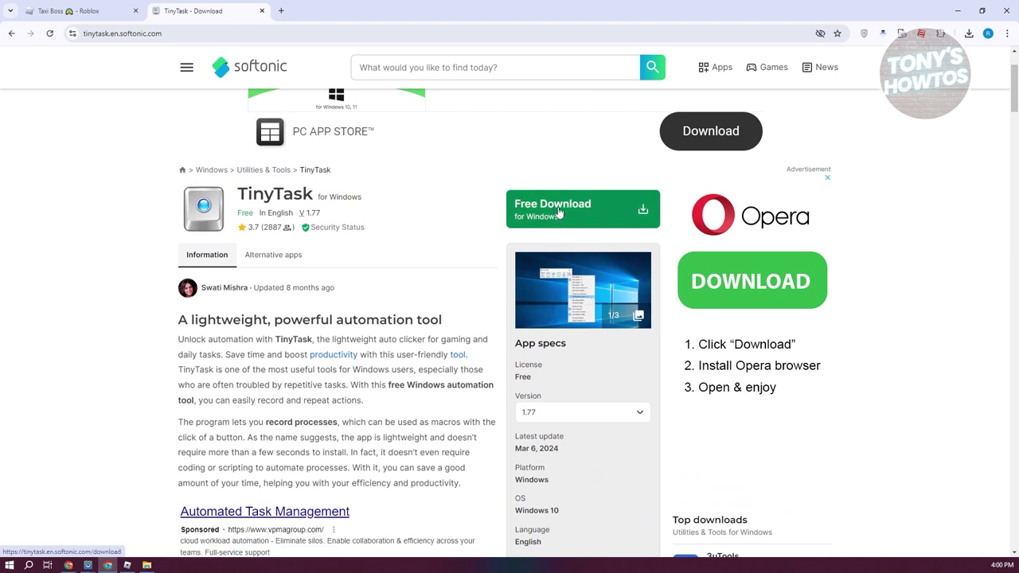
{"action": "left_click", "coordinate": [559, 208]}
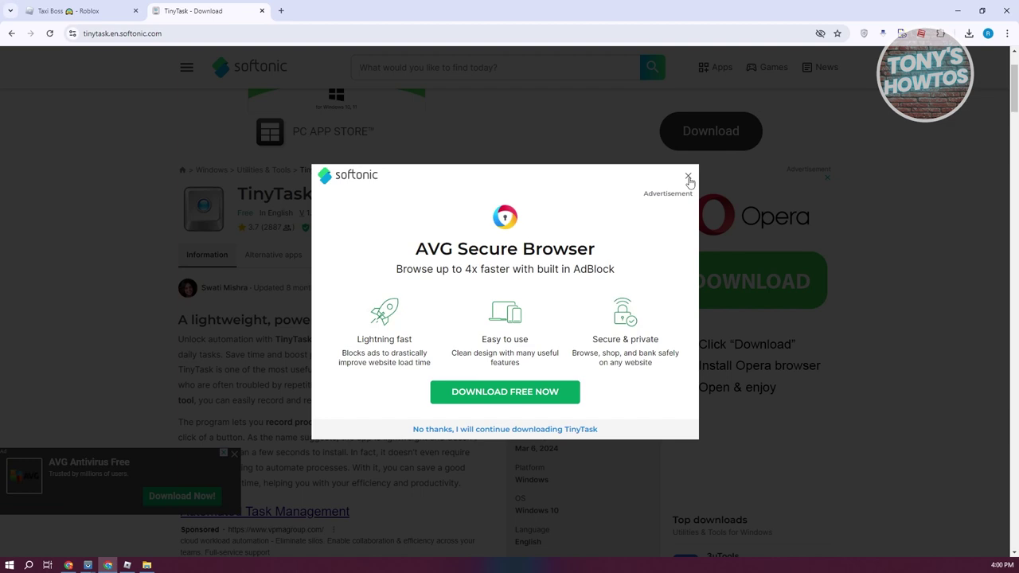
{"action": "left_click", "coordinate": [689, 177]}
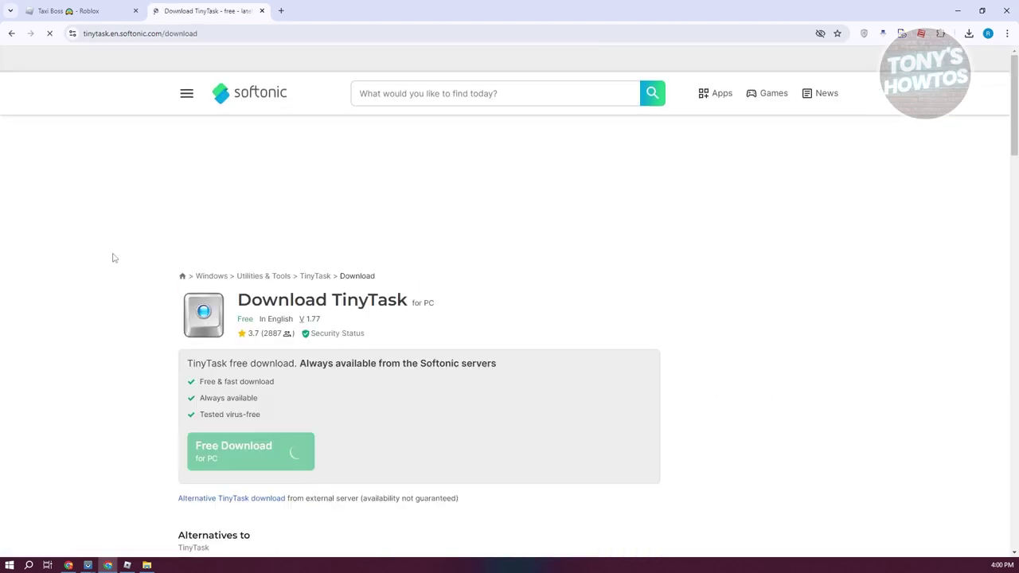
{"action": "scroll", "coordinate": [398, 350], "scroll_direction": "down", "scroll_amount": 1}
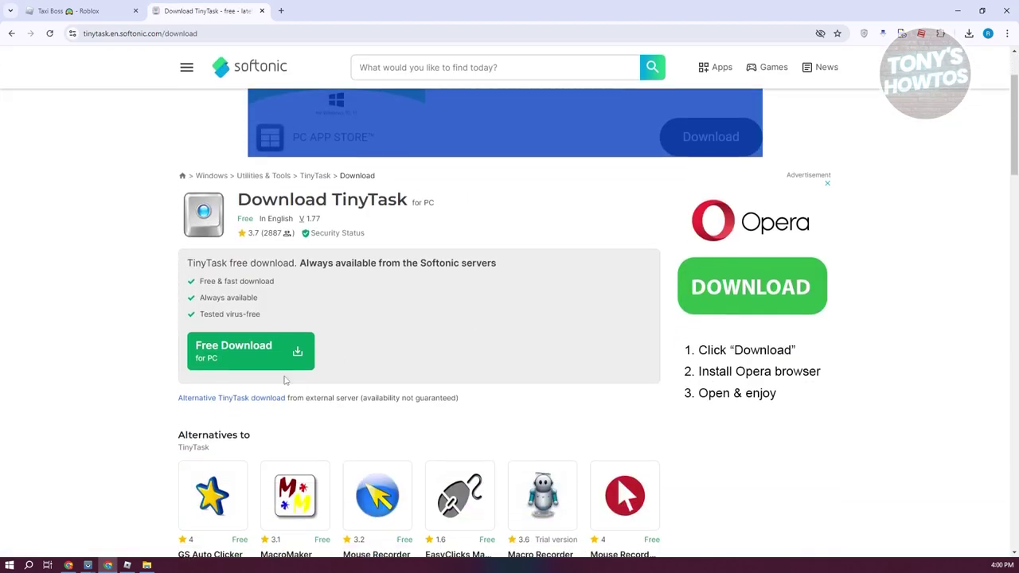
{"action": "left_click", "coordinate": [240, 352]}
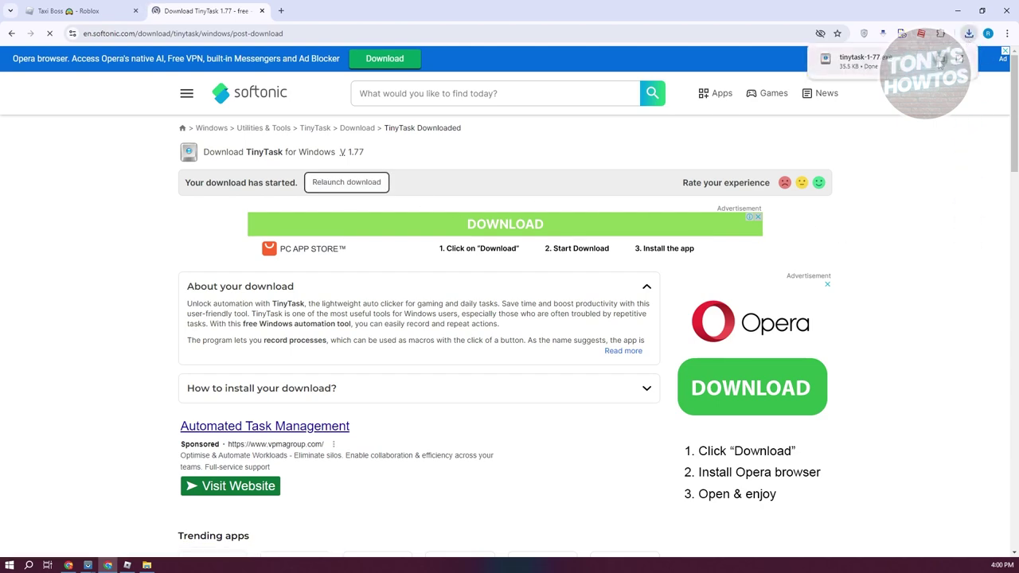
- Run tinytask-1-77.exe from the Downloads folder, confirming the security warning so TinyTask opens
{"action": "left_click", "coordinate": [959, 59]}
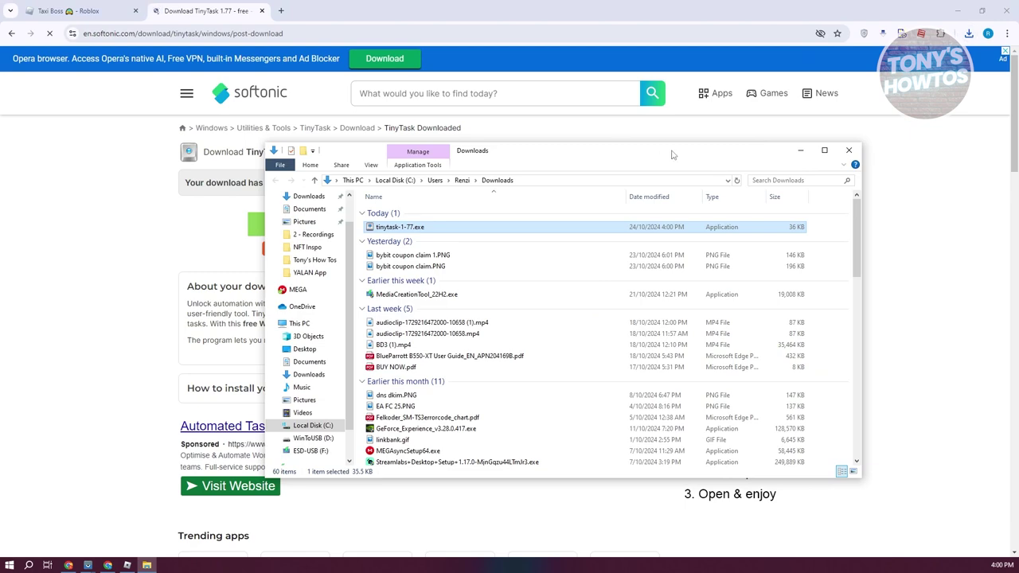
{"action": "left_click_drag", "start_coordinate": [671, 154], "coordinate": [590, 142]}
{"action": "double_click", "coordinate": [306, 216]}
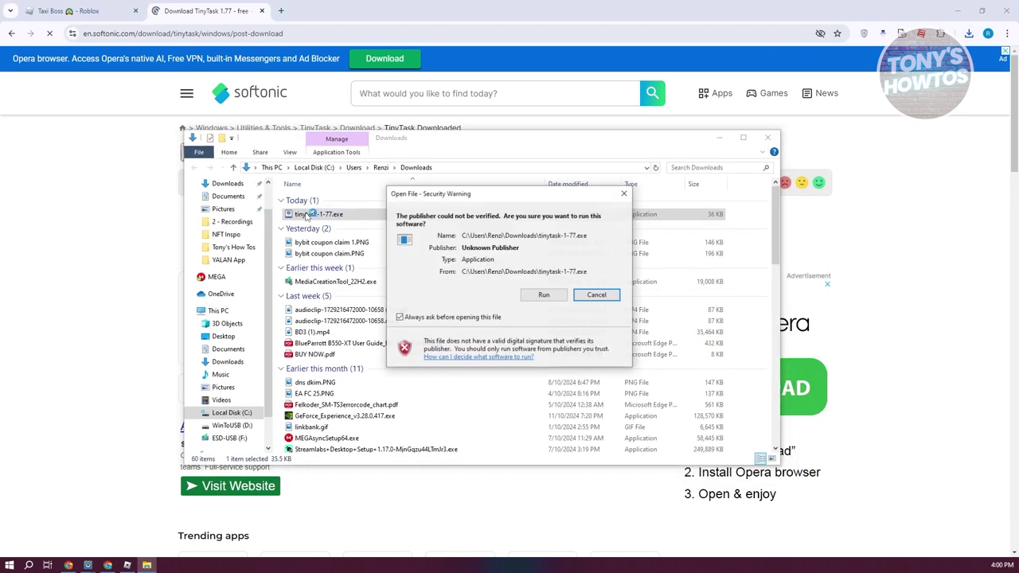
{"action": "left_click", "coordinate": [538, 296]}
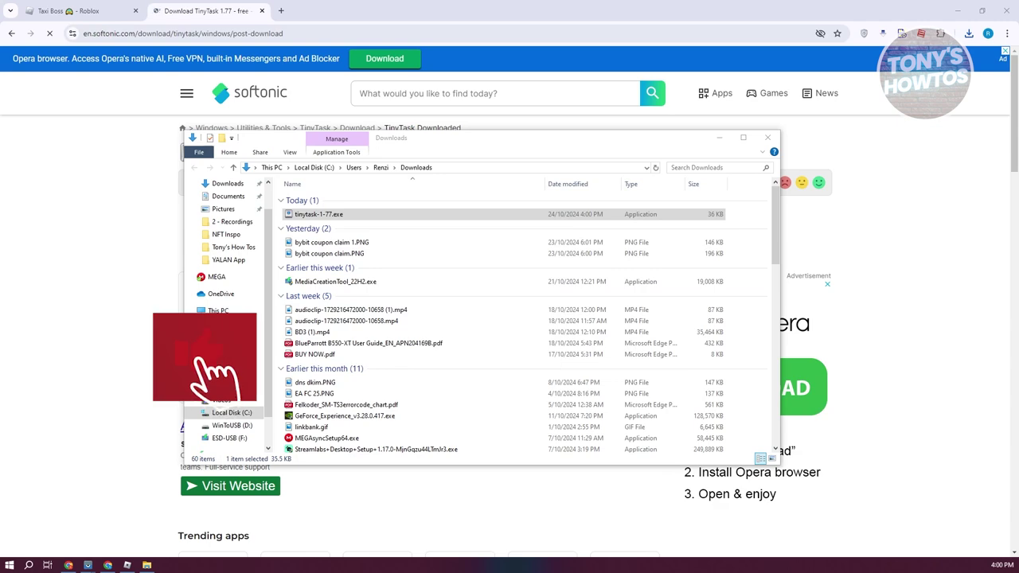
{"action": "left_click_drag", "start_coordinate": [593, 237], "coordinate": [428, 218]}
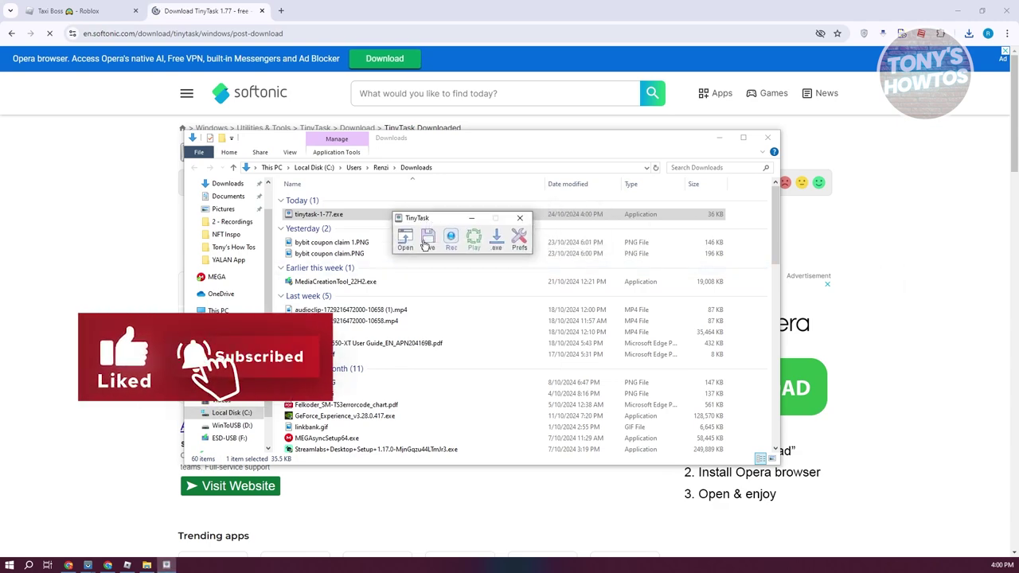
{"action": "left_click", "coordinate": [720, 139]}
- Minimize Downloads, close the Softonic tab, place TinyTask right of the game, and switch to Roblox
{"action": "left_click", "coordinate": [721, 139]}
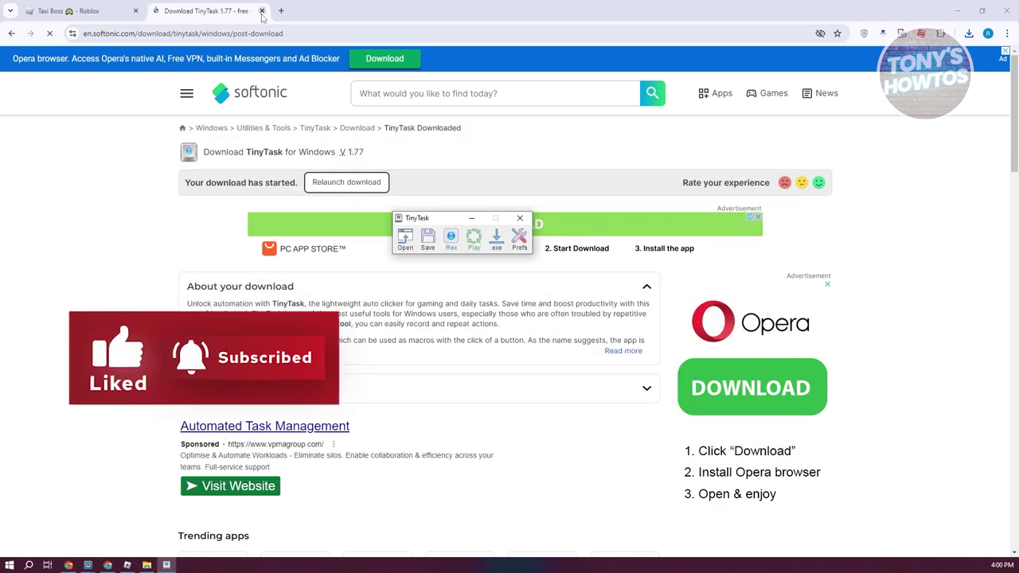
{"action": "left_click", "coordinate": [262, 10]}
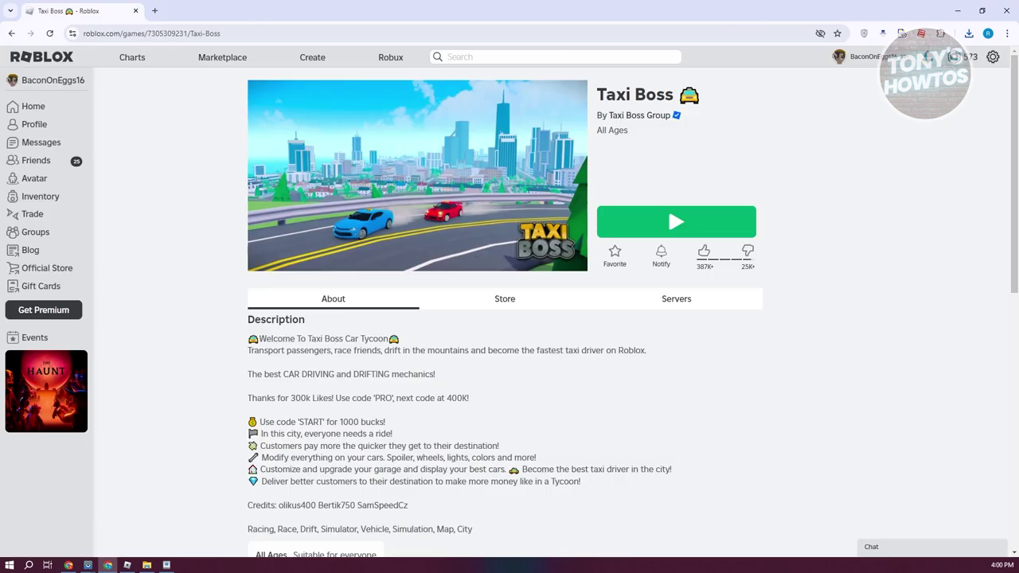
{"action": "left_click", "coordinate": [165, 565]}
{"action": "left_click_drag", "start_coordinate": [446, 216], "coordinate": [841, 269]}
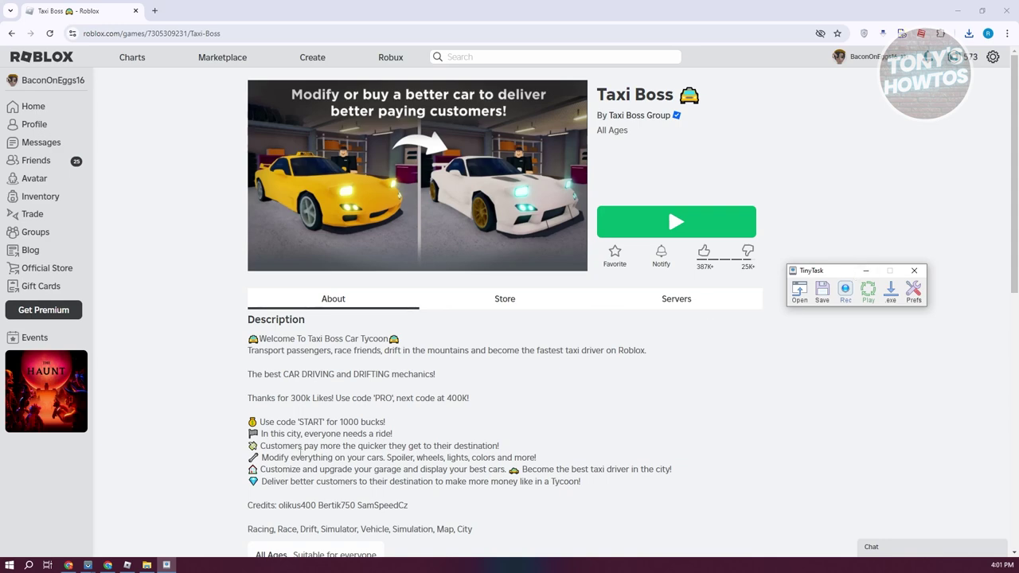
{"action": "left_click", "coordinate": [127, 565]}
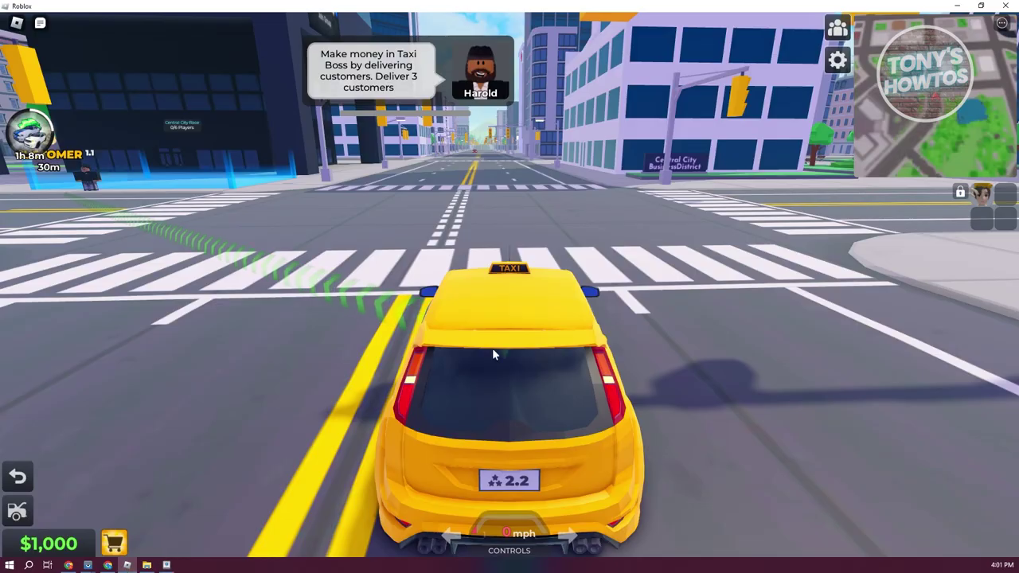
- Bring TinyTask over the game and set its recording hotkey to F8
{"action": "left_click", "coordinate": [167, 566]}
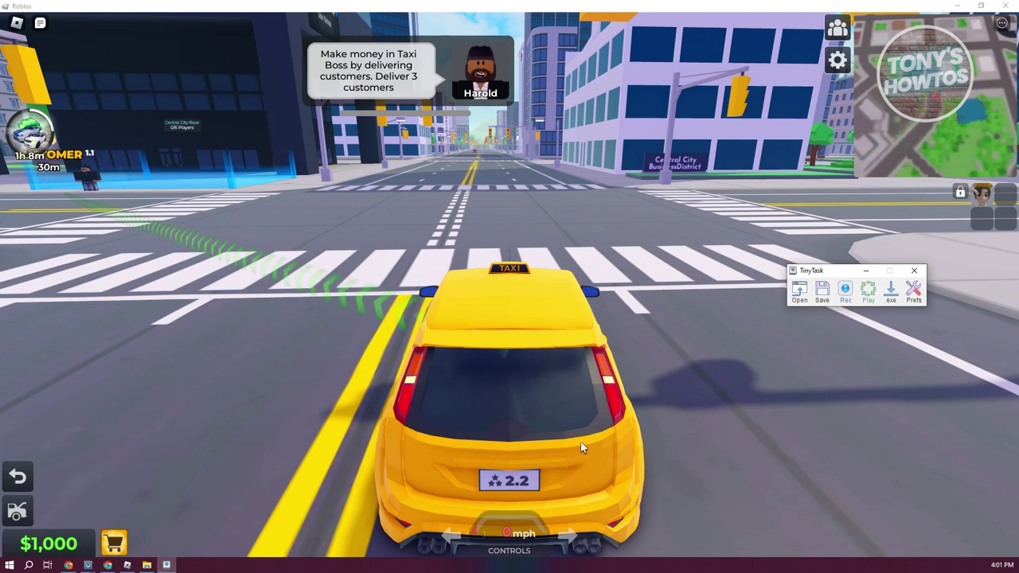
{"action": "left_click_drag", "start_coordinate": [844, 273], "coordinate": [758, 214]}
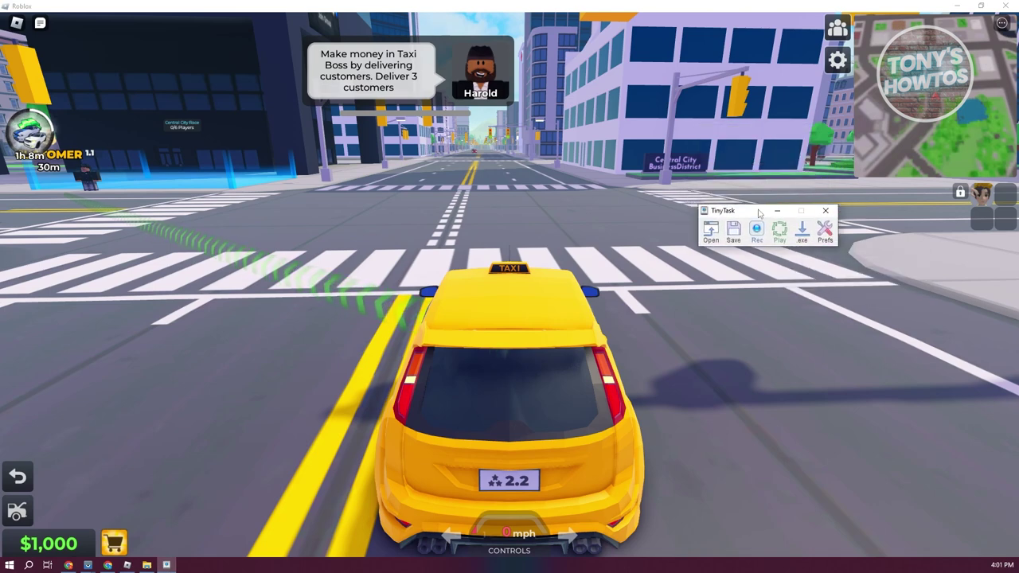
{"action": "left_click", "coordinate": [824, 233]}
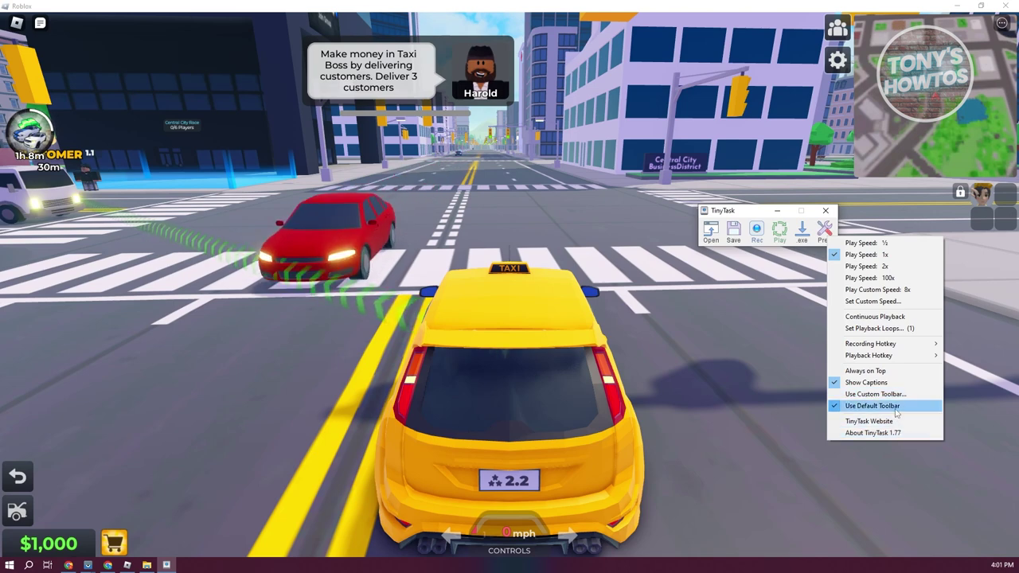
{"action": "mouse_move", "coordinate": [915, 344]}
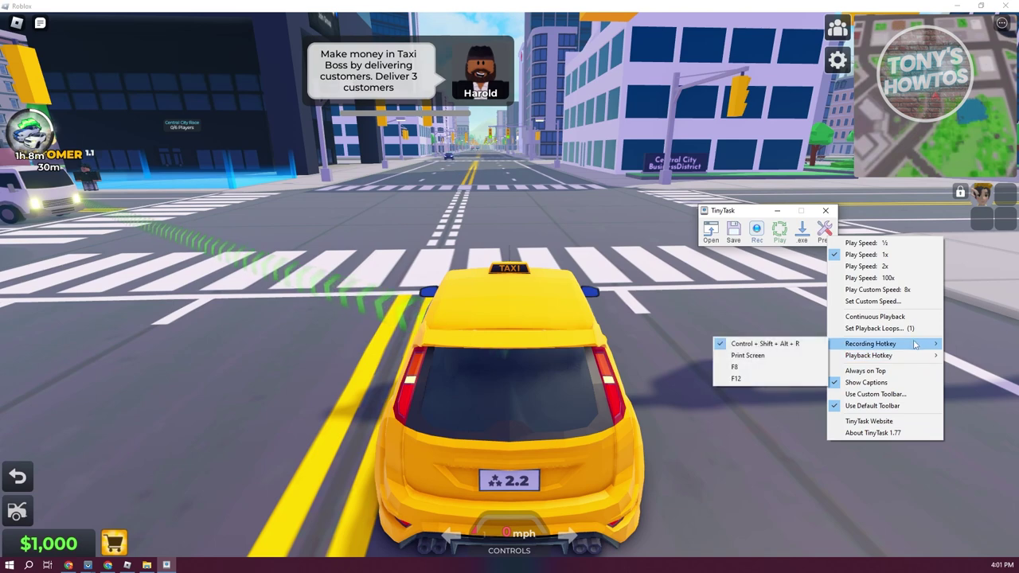
{"action": "left_click", "coordinate": [749, 367]}
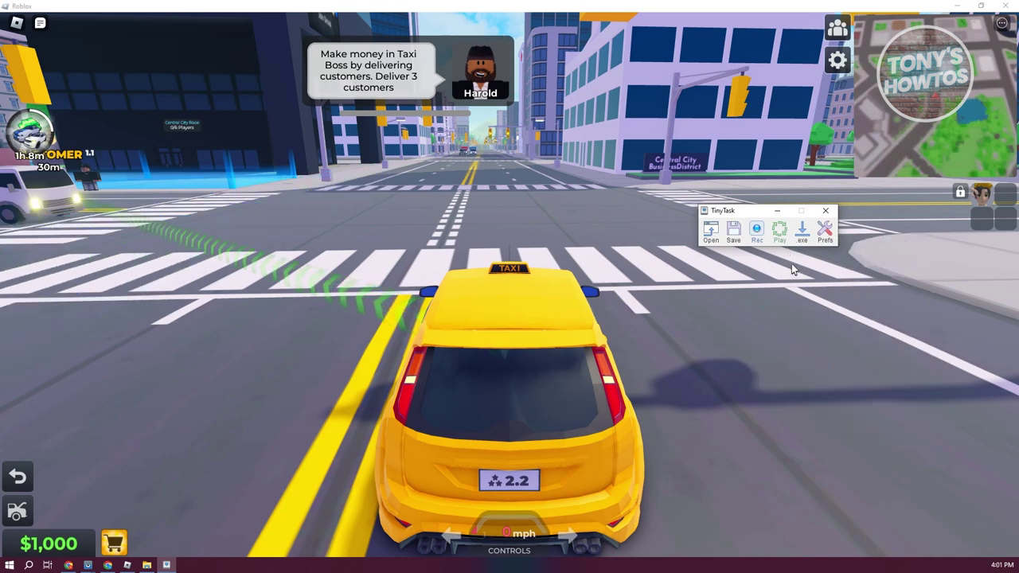
- Set TinyTask's playback hotkey to F12 and return to the Roblox game
{"action": "left_click", "coordinate": [824, 230]}
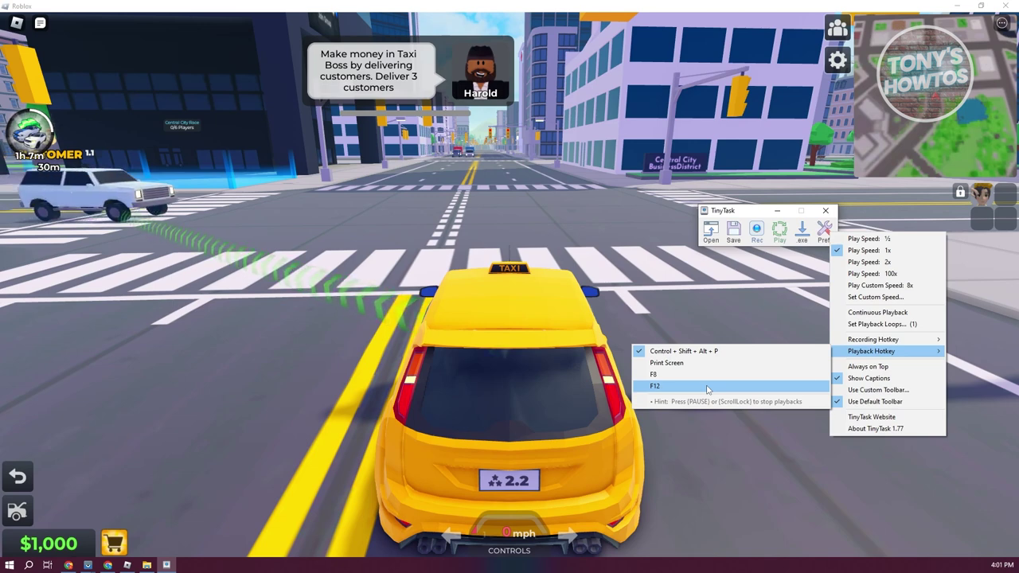
{"action": "left_click", "coordinate": [708, 387]}
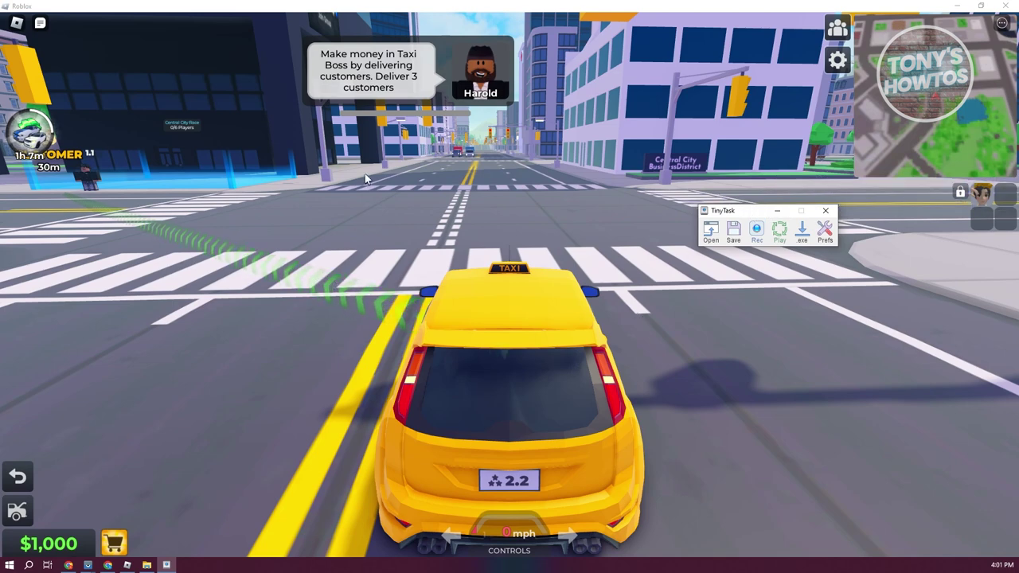
{"action": "left_click", "coordinate": [504, 238]}
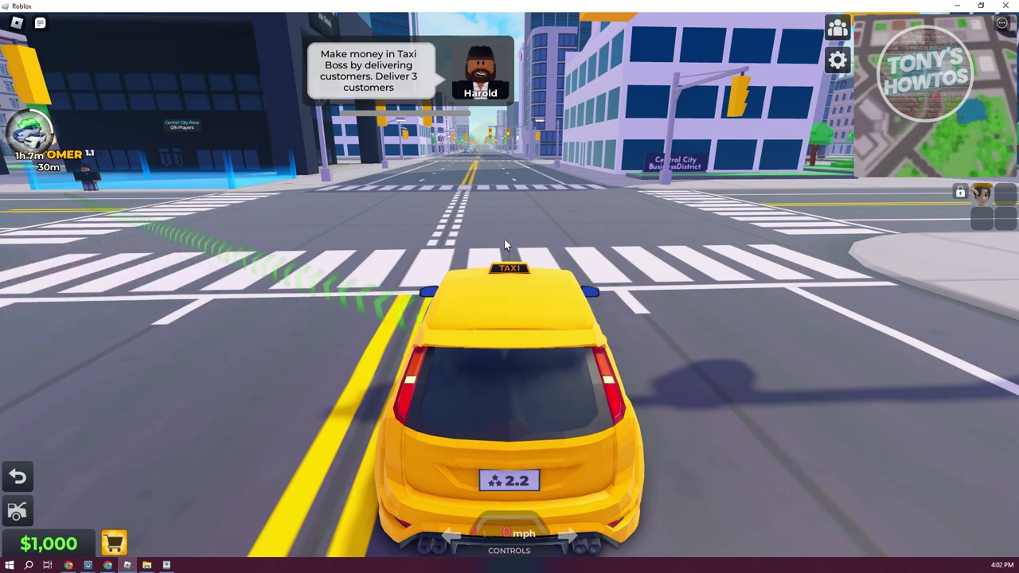
- Drive the taxi forward through the intersection, steering left and then right
{"action": "key", "text": "w"}
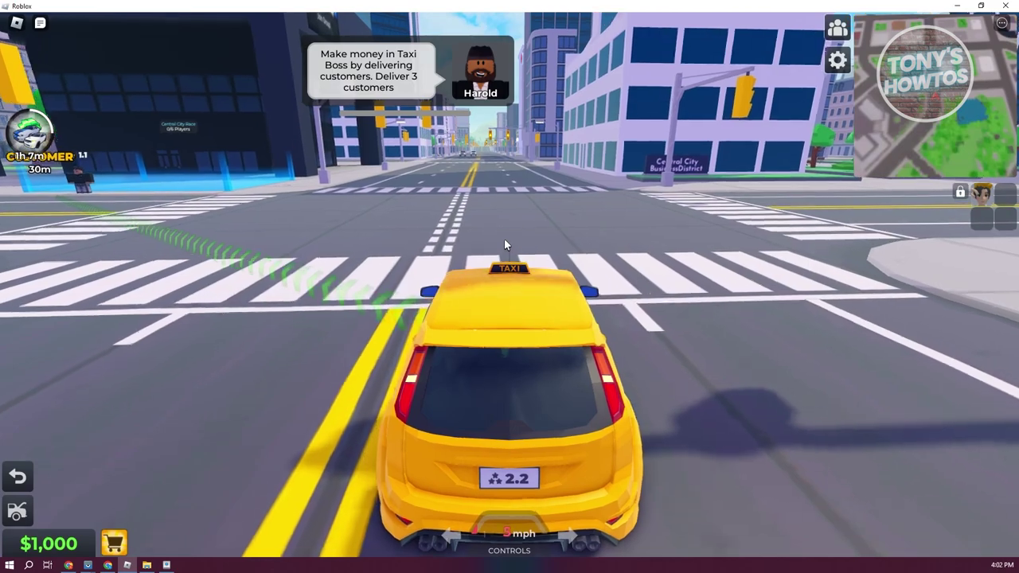
{"action": "key", "text": "w"}
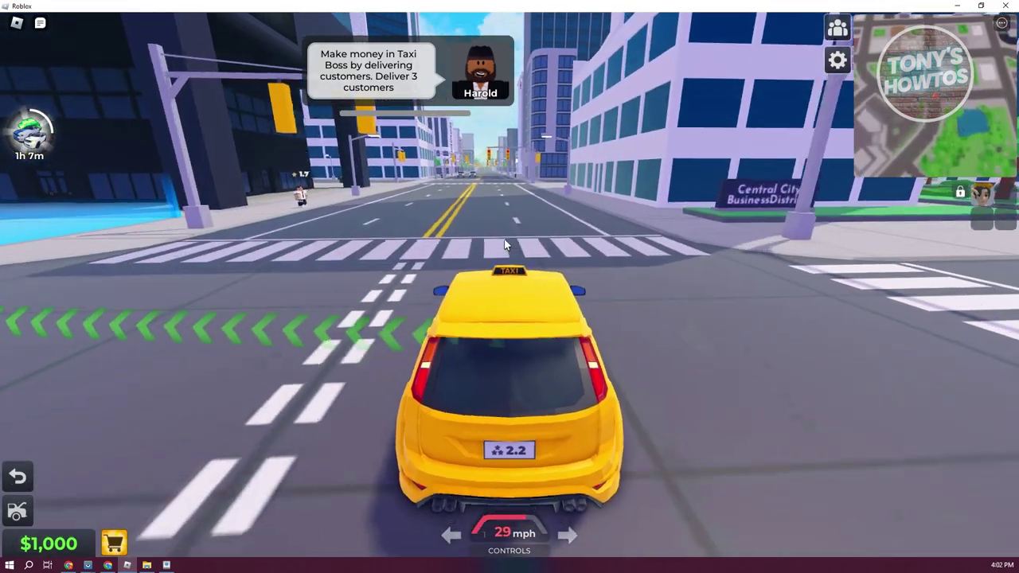
{"action": "key", "text": "w"}
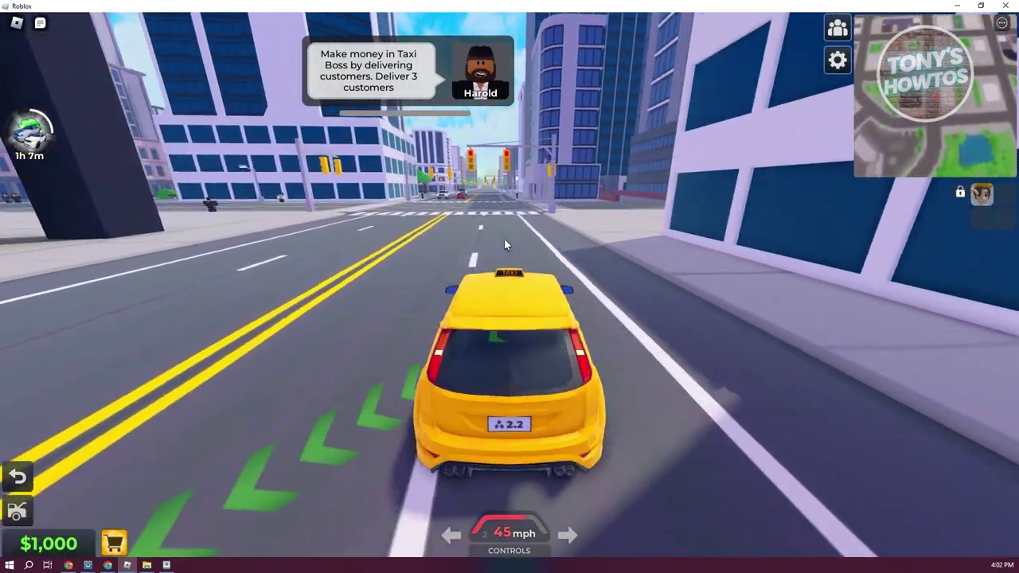
{"action": "key", "text": "a"}
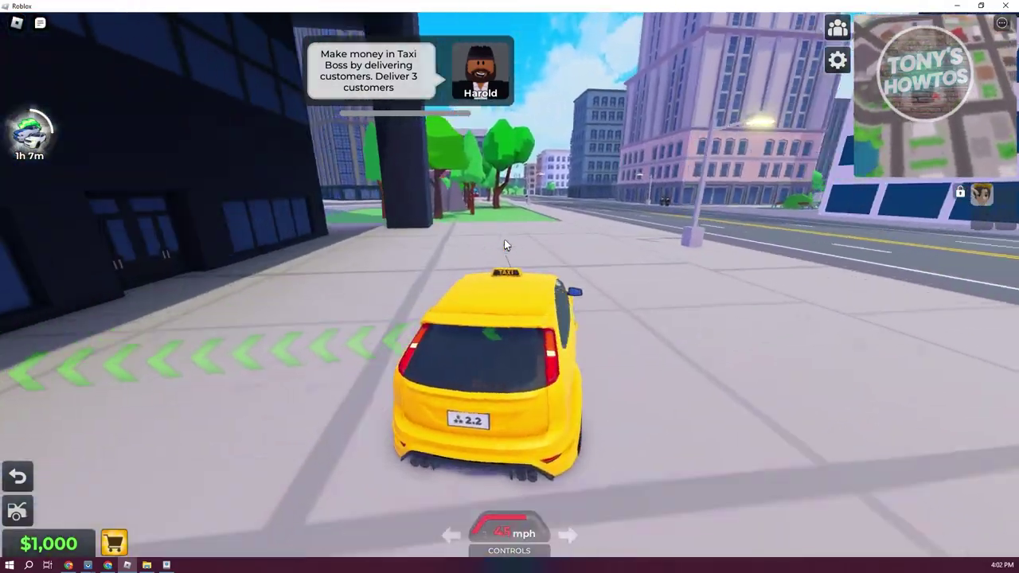
{"action": "key", "text": "d"}
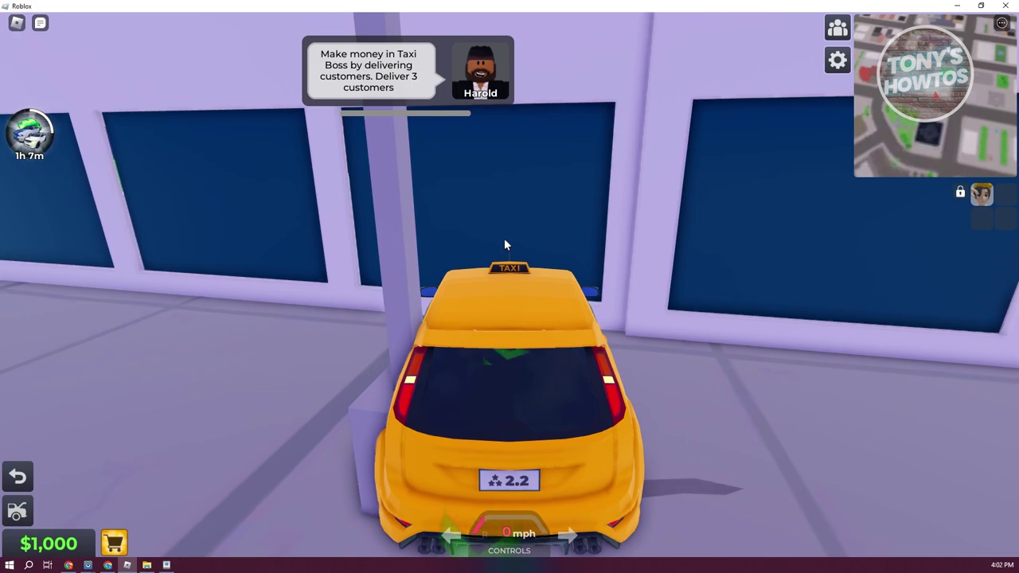
- Reverse the taxi off the building and ease toward the curb by the waiting customers
{"action": "key", "text": "s"}
{"action": "key", "text": "d"}
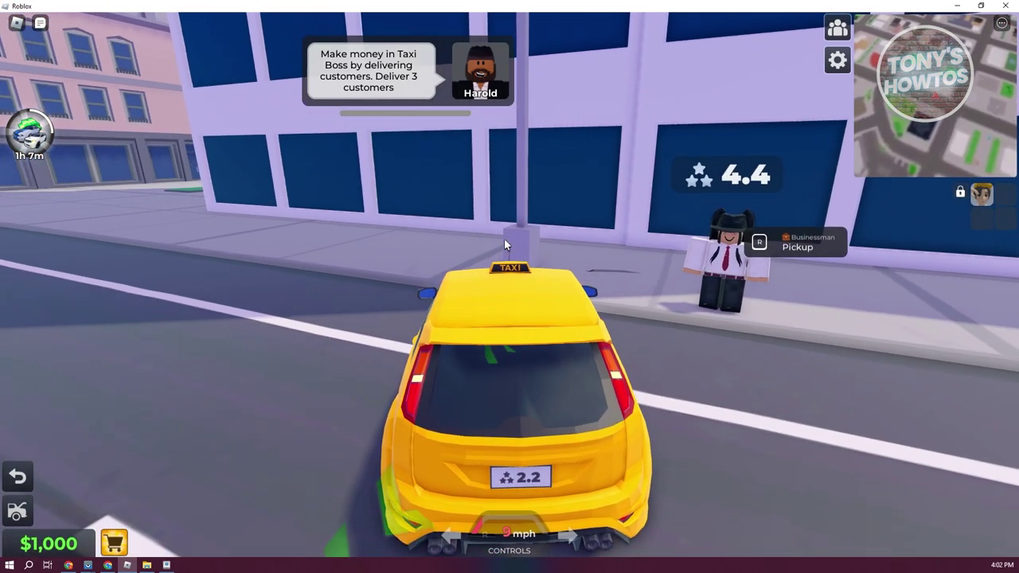
{"action": "key", "text": "w"}
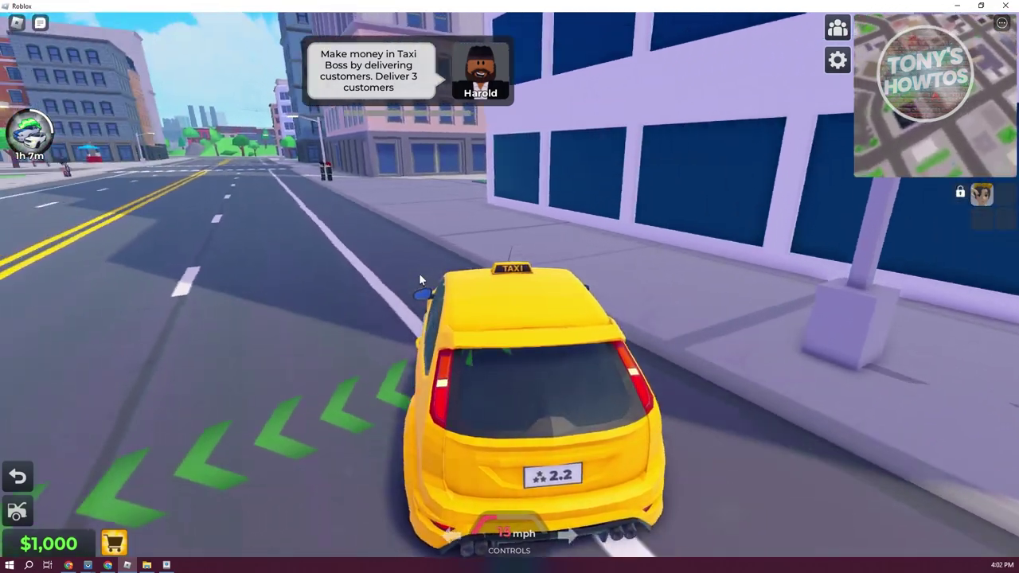
{"action": "key", "text": "d"}
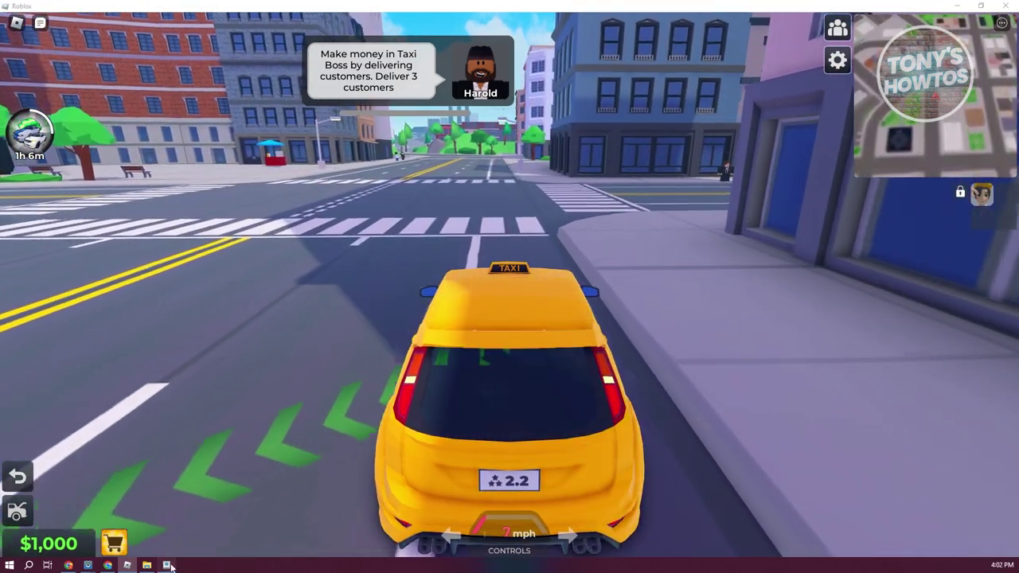
{"action": "left_click", "coordinate": [166, 565]}
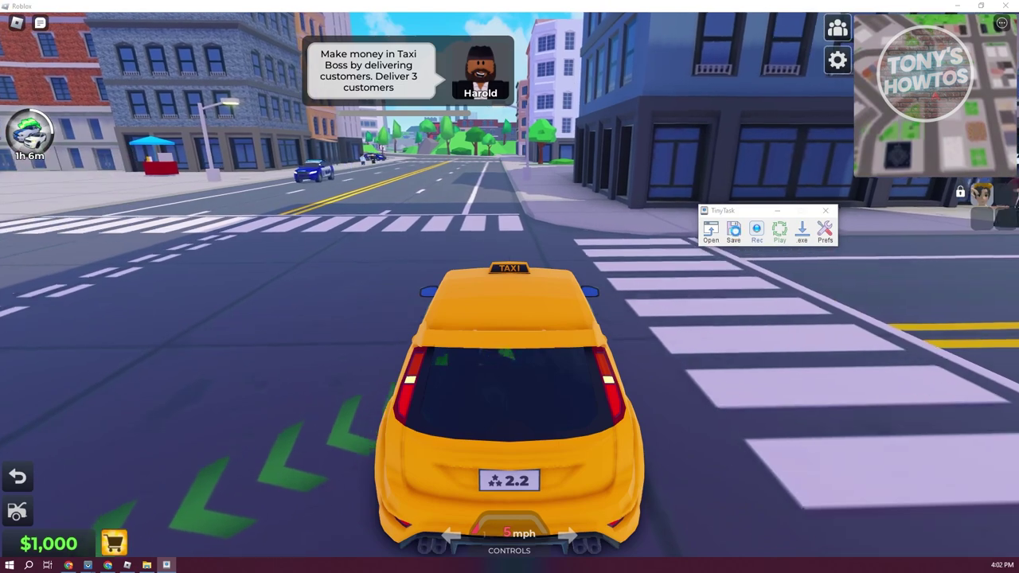
- Open Save As for the recorded macro, then cancel without saving a .rec file
{"action": "left_click", "coordinate": [733, 231]}
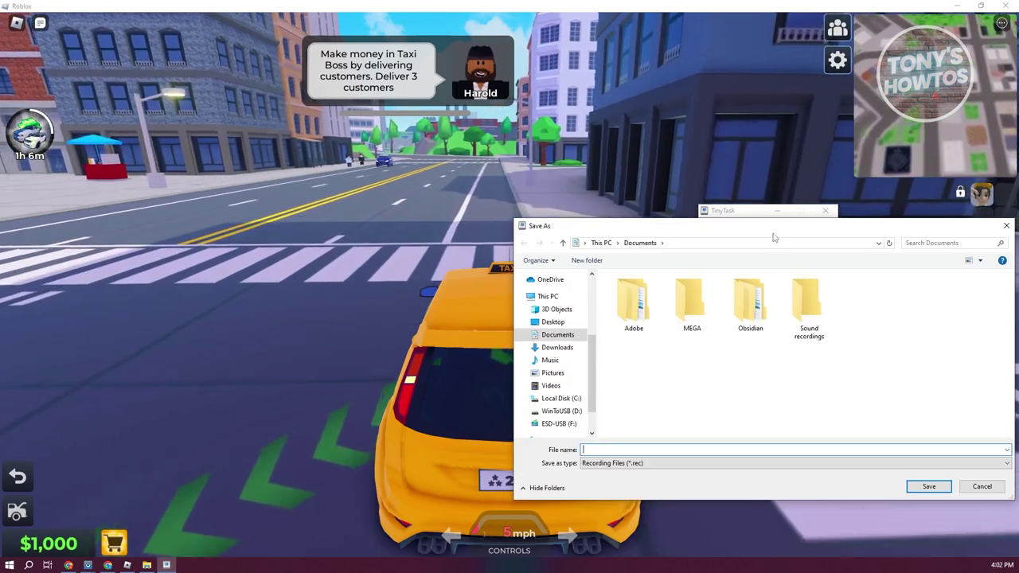
{"action": "left_click_drag", "start_coordinate": [772, 234], "coordinate": [411, 200]}
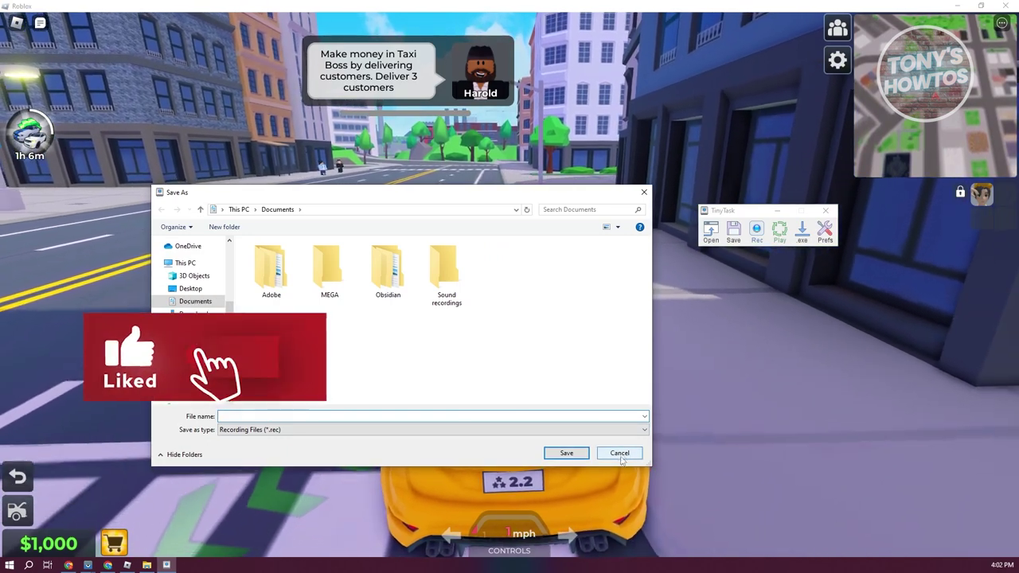
{"action": "left_click", "coordinate": [619, 452]}
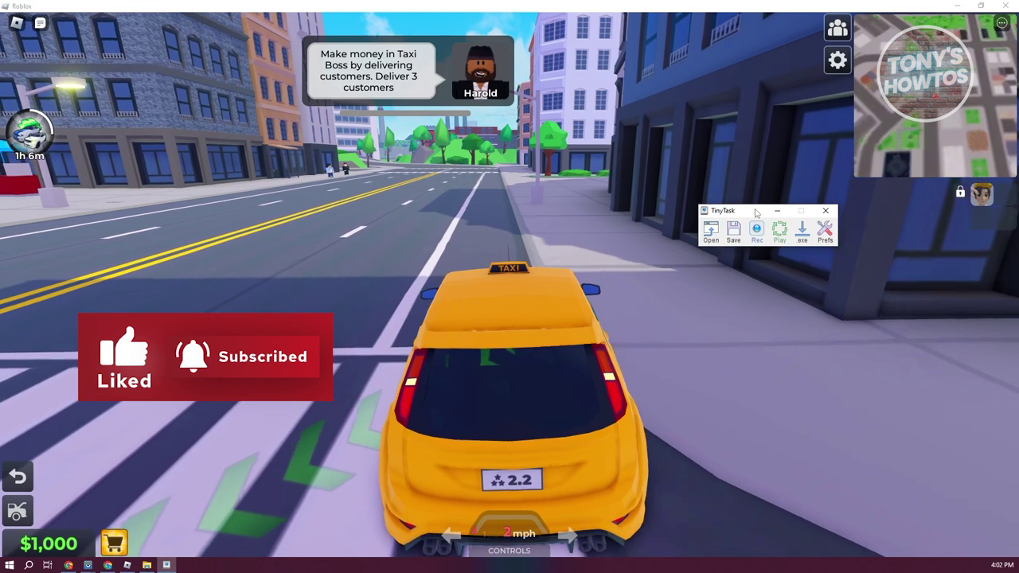
- Play the 00:05 recording with Roblox focused so the taxi drives to the Stock Trader customer
{"action": "left_click", "coordinate": [780, 231]}
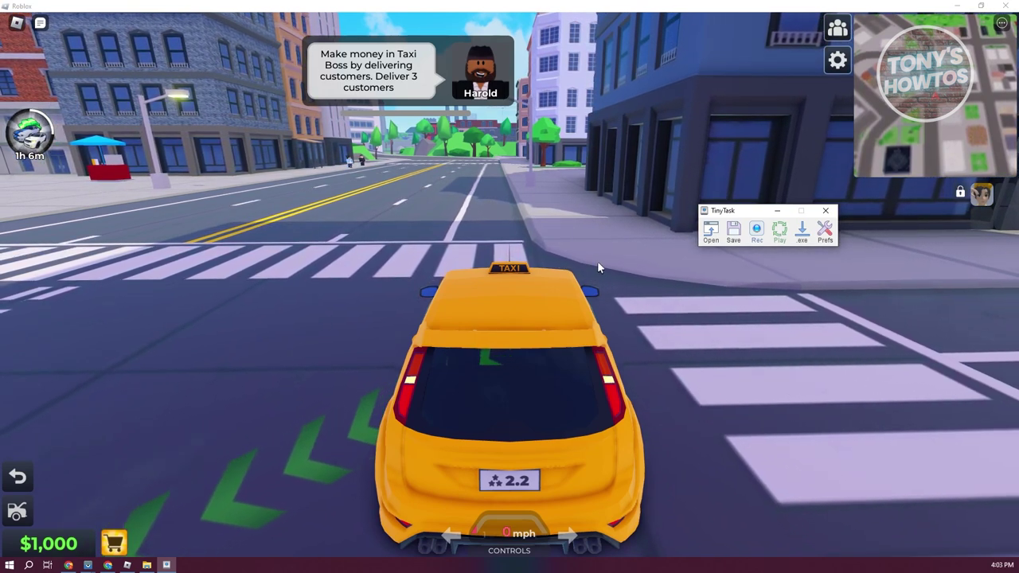
{"action": "left_click", "coordinate": [659, 61]}
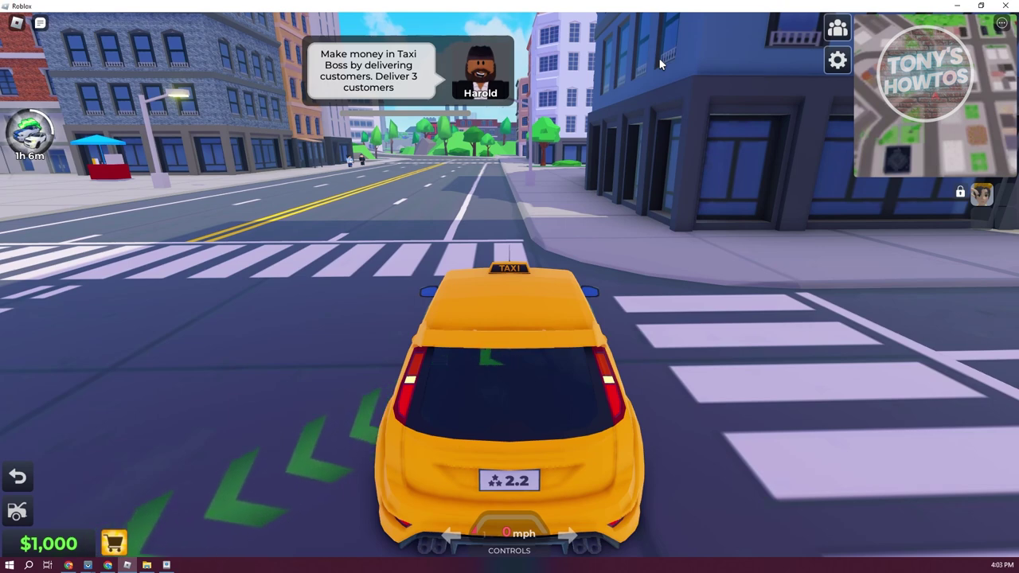
{"action": "key", "text": "w"}
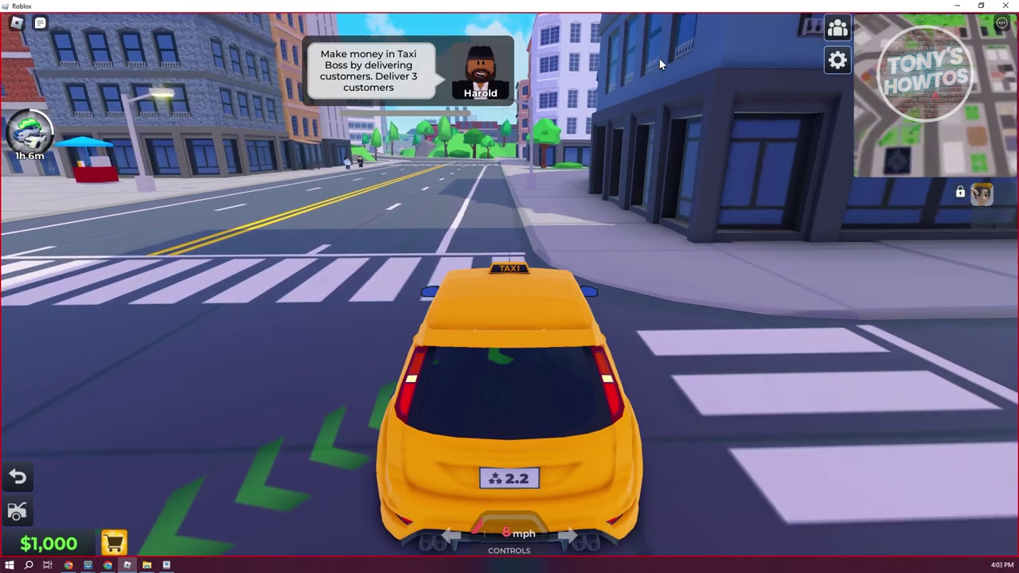
{"action": "key", "text": "a"}
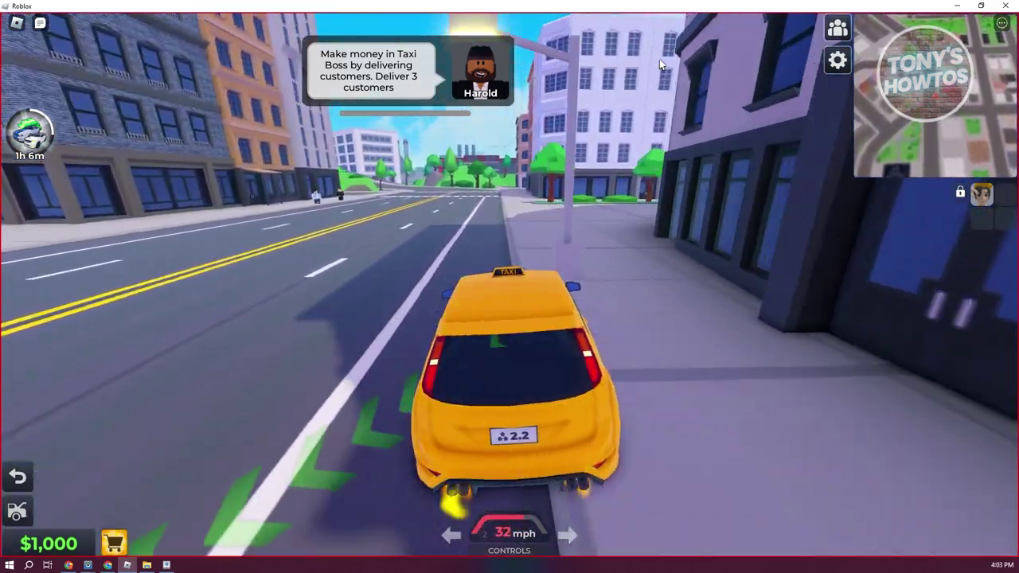
{"action": "key", "text": "d"}
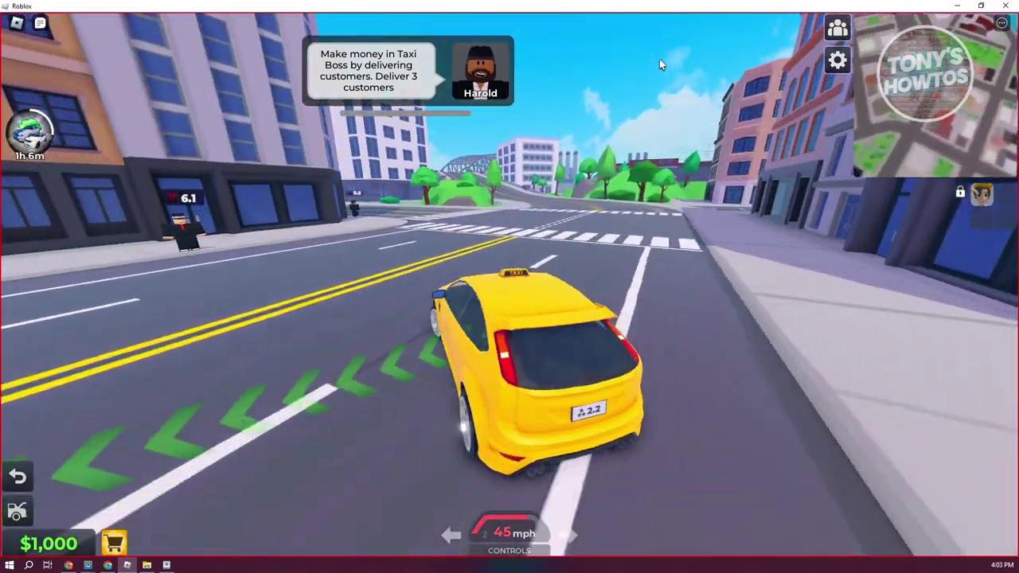
{"action": "key", "text": "s"}
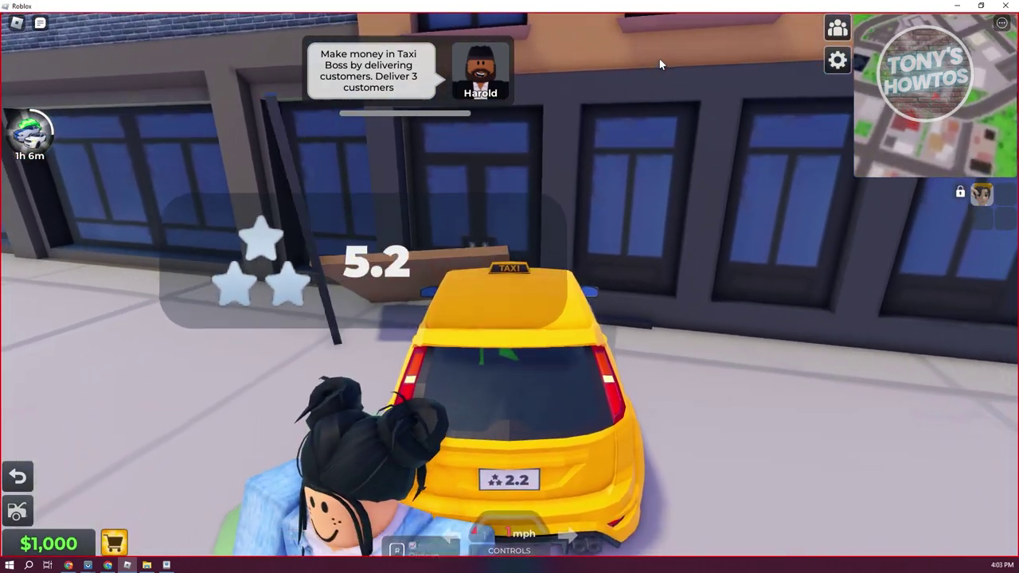
{"action": "key", "text": "s"}
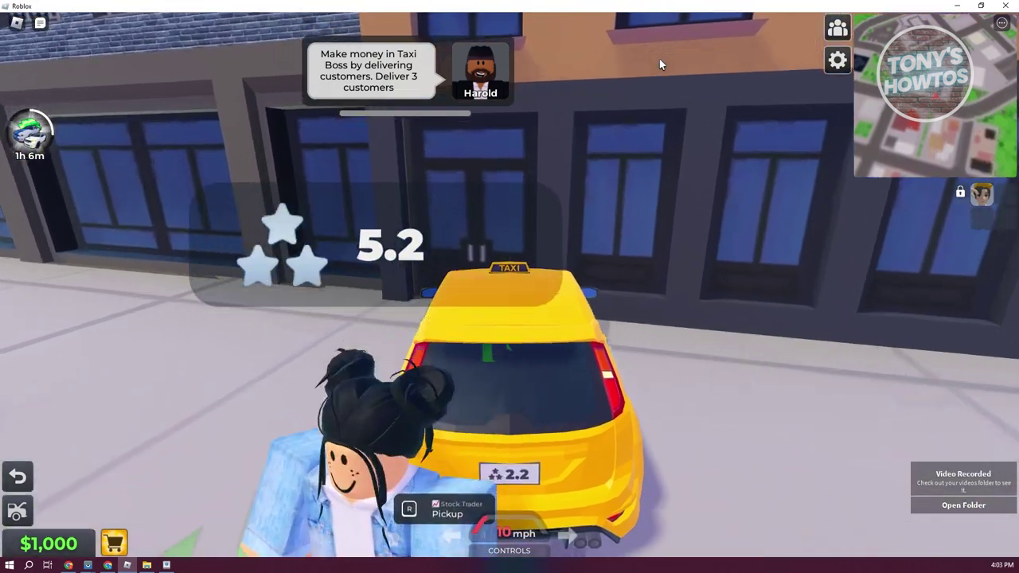
{"action": "key", "text": "r"}
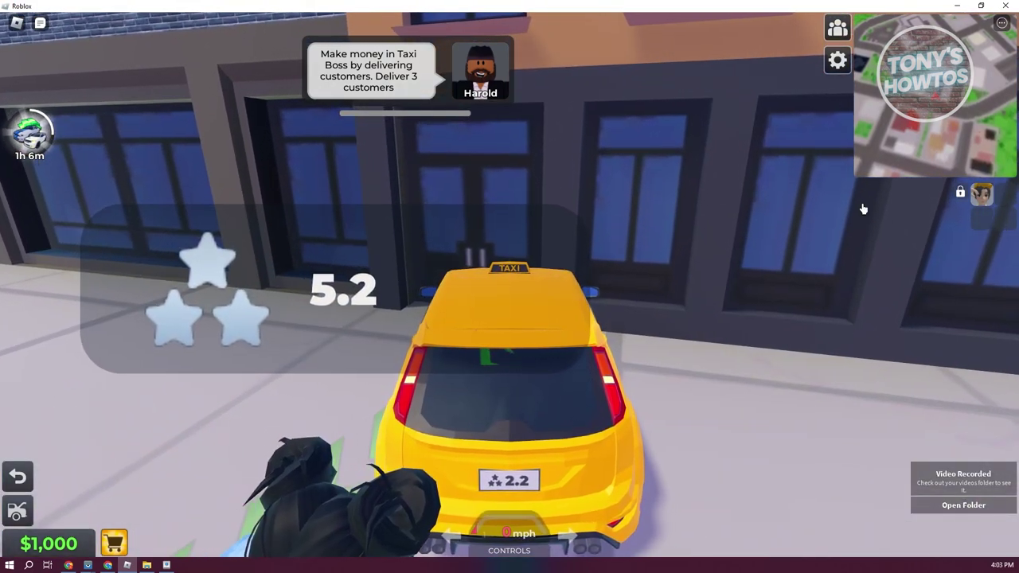
{"action": "key", "text": "ctrl+shift+alt+r"}
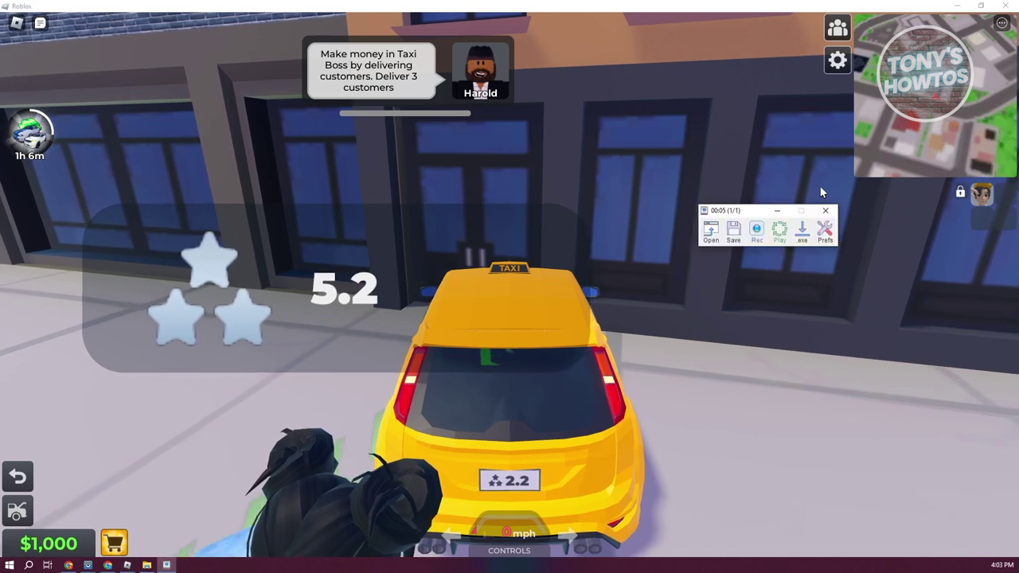